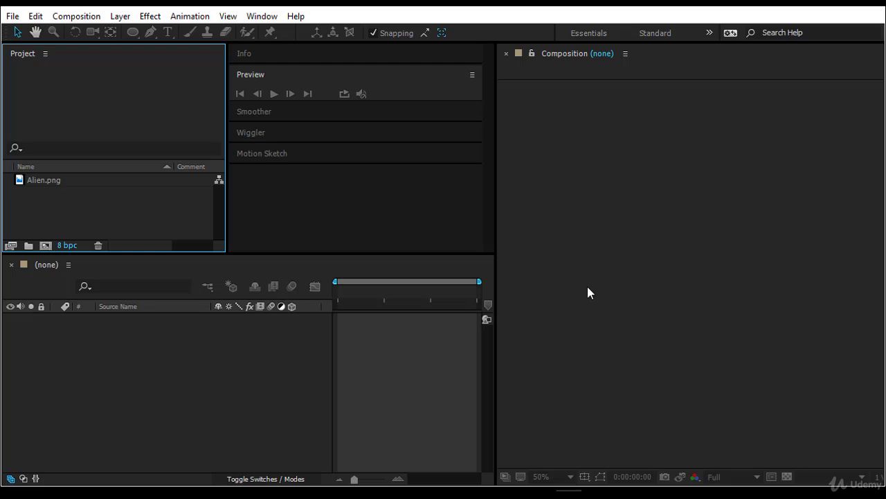
Step: Raise the boundary between the project area and the timeline slightly to give the timeline more height
left_click(707, 32)
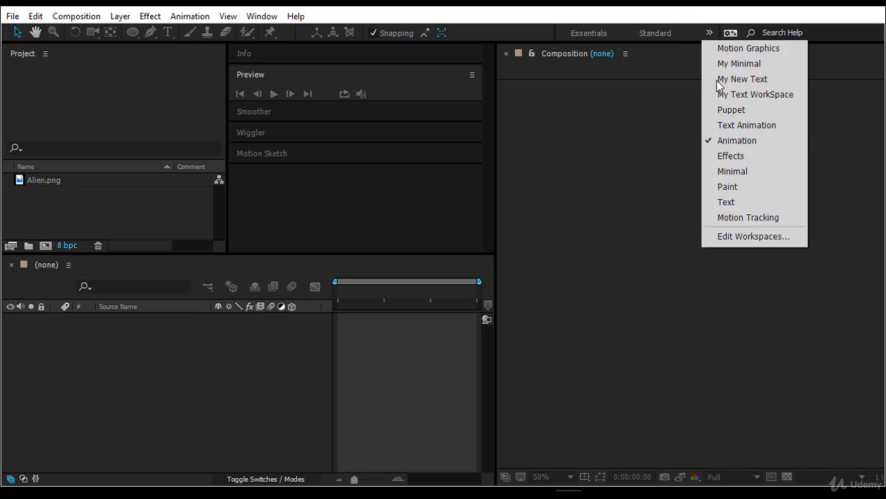
left_click(649, 126)
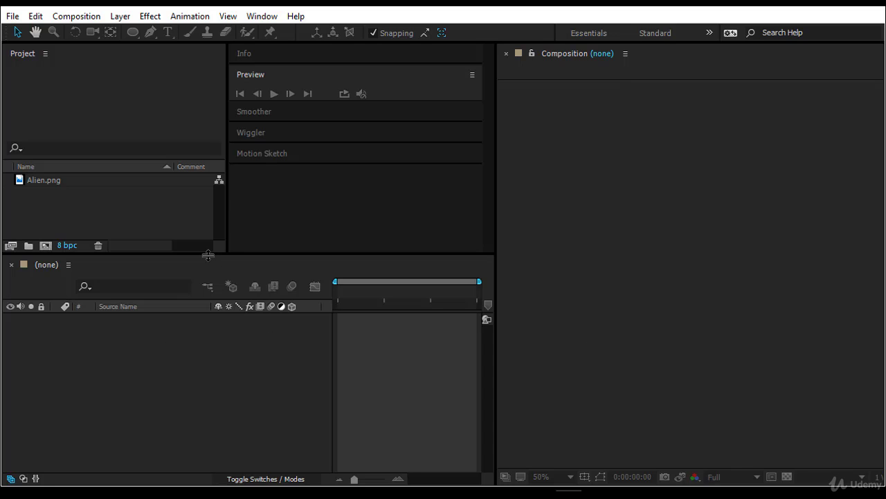
left_click_drag(208, 254, 232, 218)
left_click(273, 76)
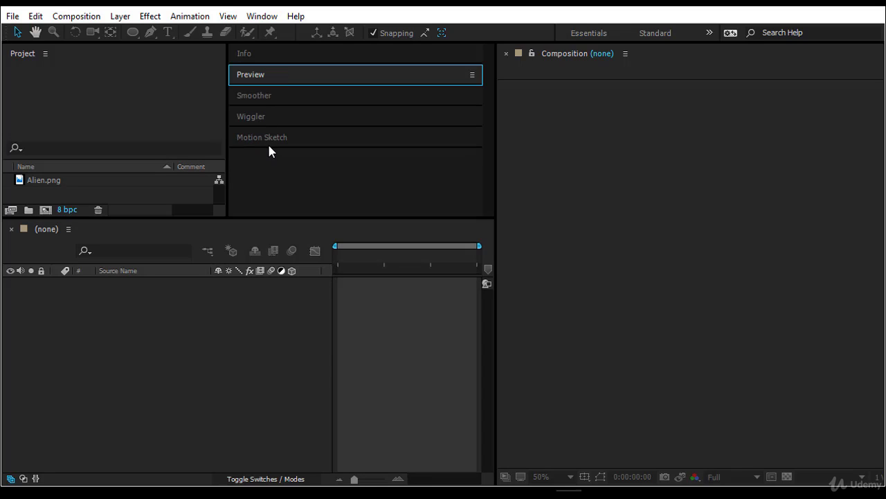
left_click_drag(281, 218, 278, 243)
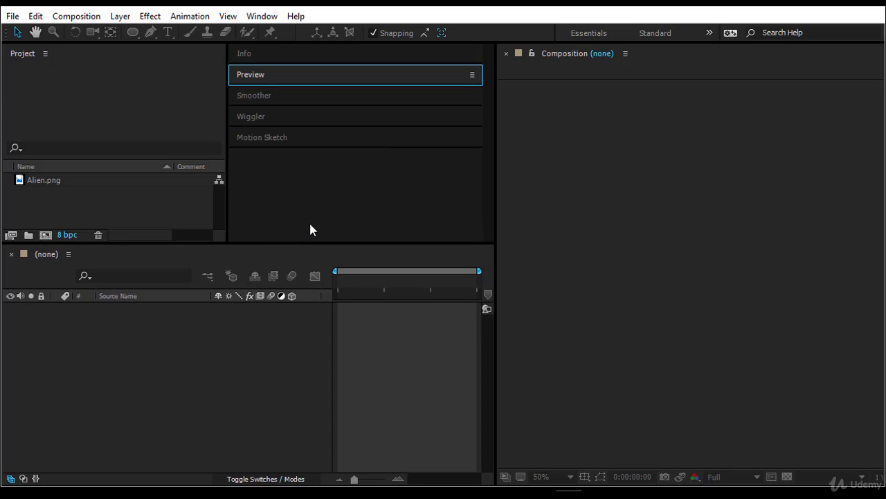
Step: Create a composition from Alien.png and scale its layer down to 82%
left_click(45, 180)
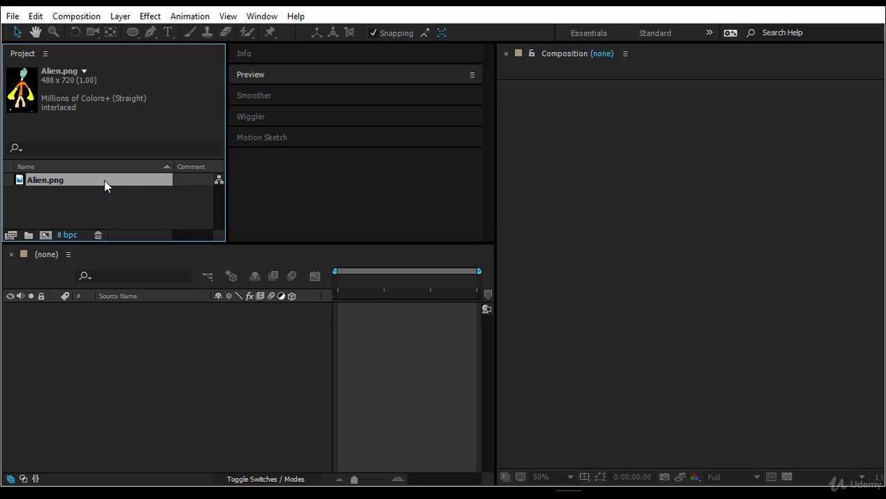
left_click_drag(106, 183, 692, 239)
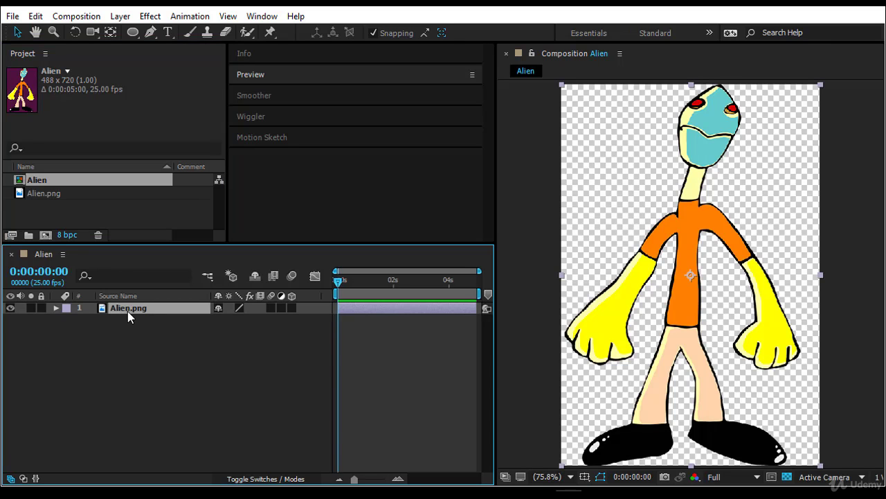
key("s")
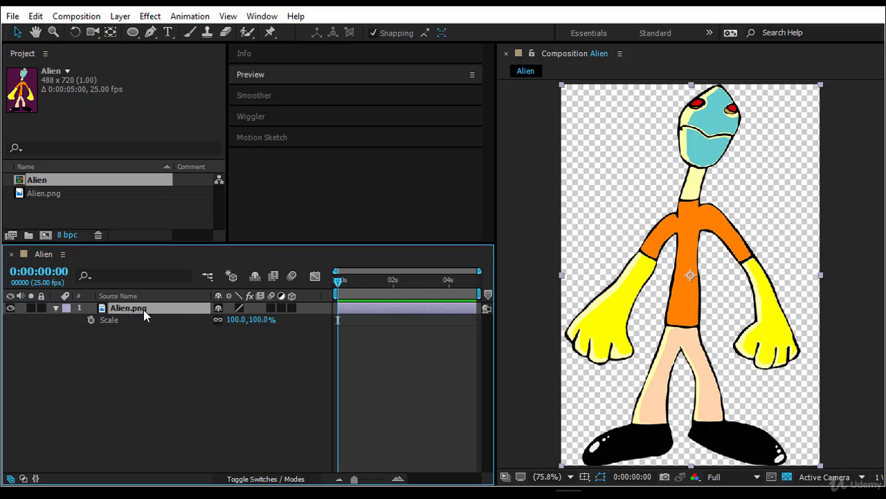
left_click_drag(261, 320, 251, 319)
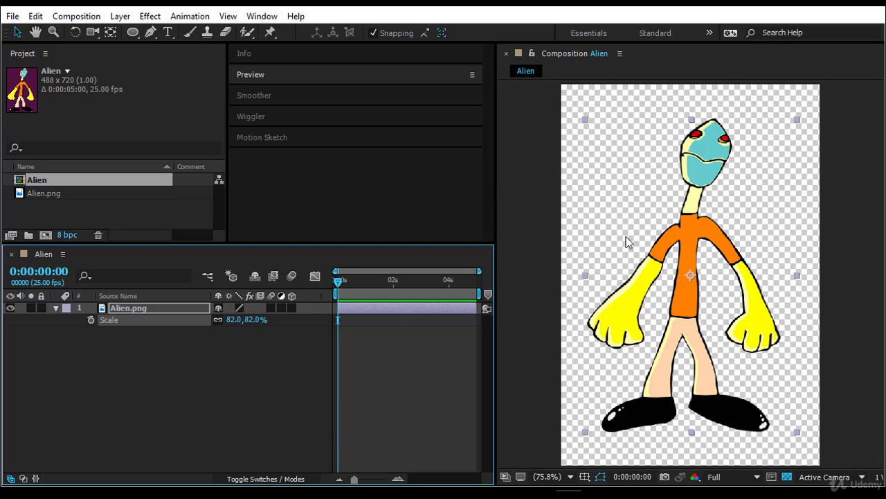
Step: Turn off the transparency grid in the composition view and reselect the alien layer
left_click(785, 474)
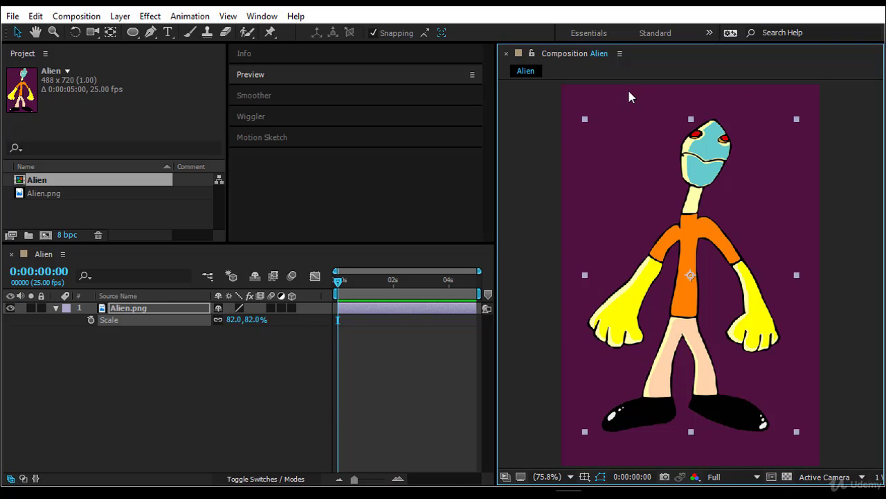
left_click(755, 118)
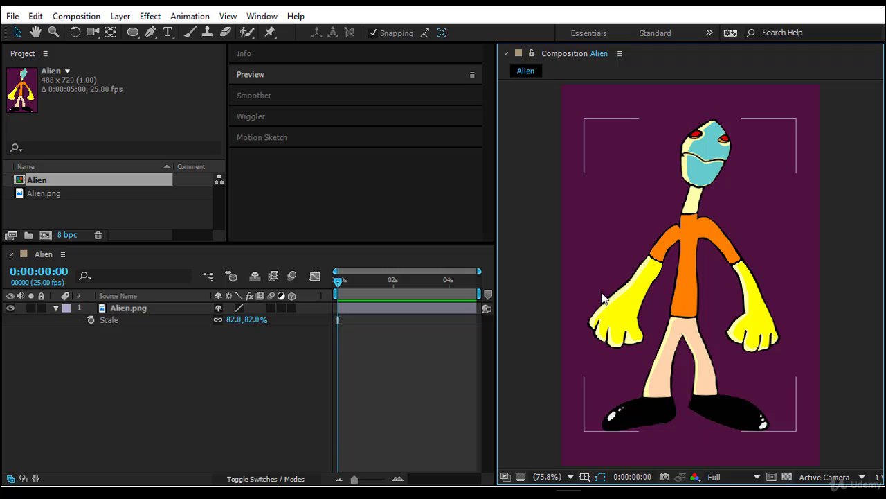
left_click(718, 165)
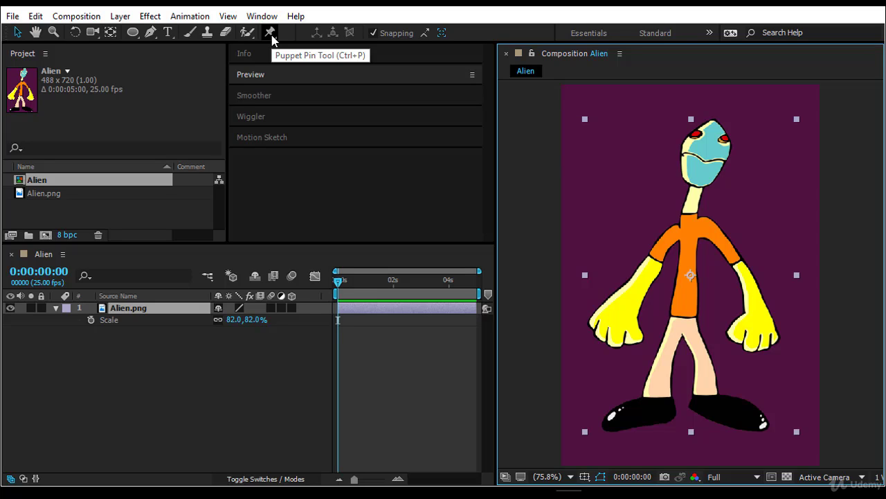
Step: Examine the alien in the Red, Green, Blue and Alpha channels one by one, and return the view to RGB
left_click(696, 478)
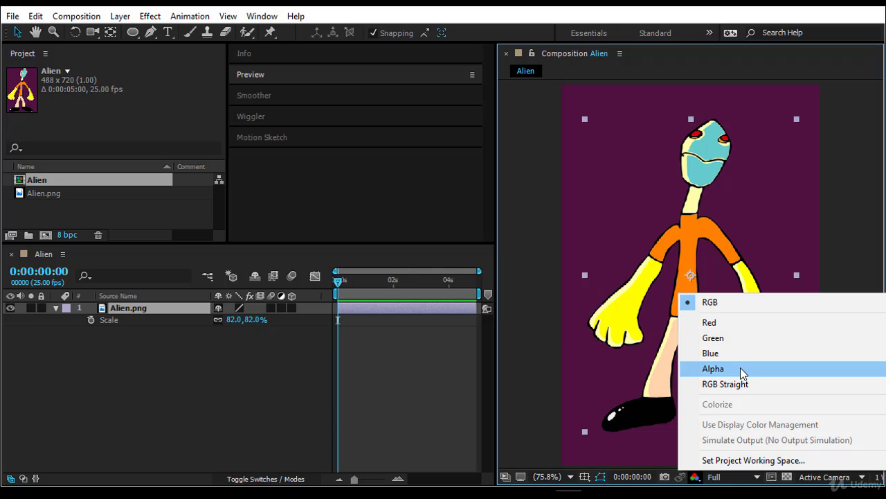
left_click(745, 322)
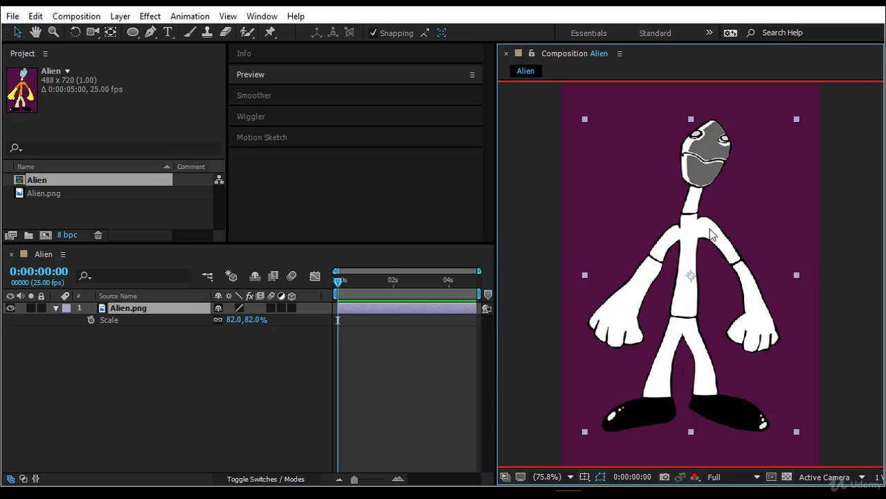
left_click(695, 476)
left_click(727, 343)
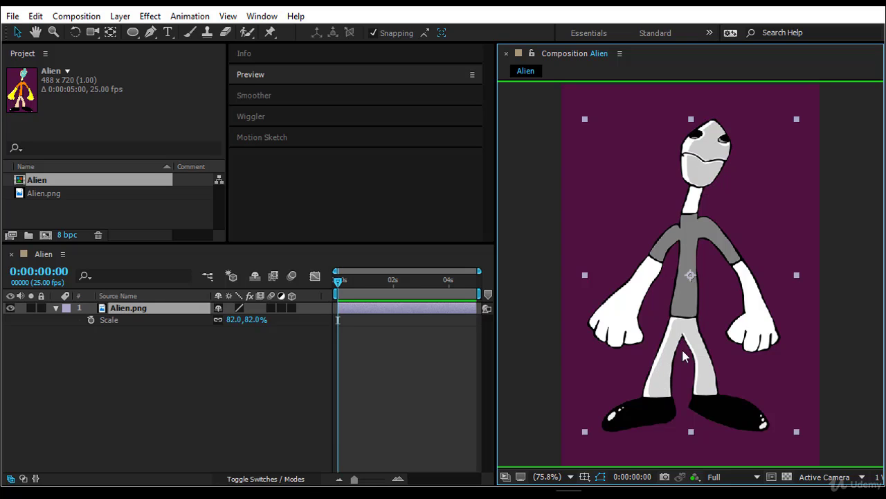
left_click(695, 477)
left_click(741, 355)
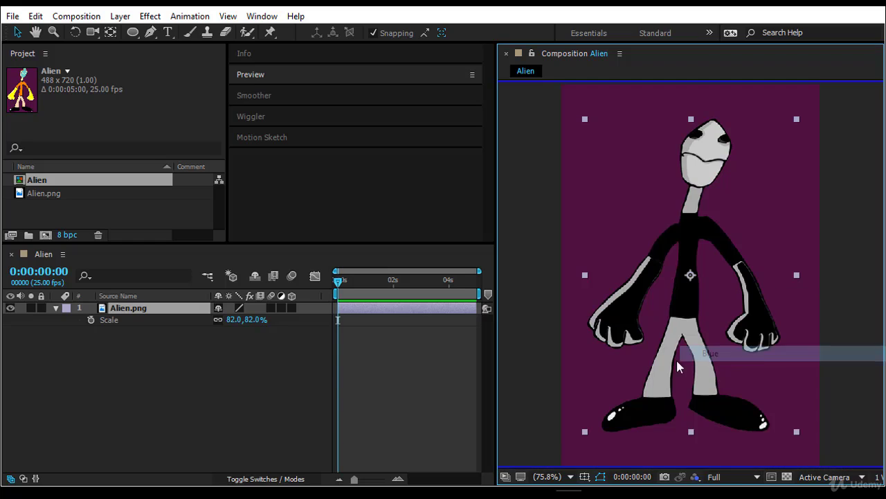
left_click(695, 476)
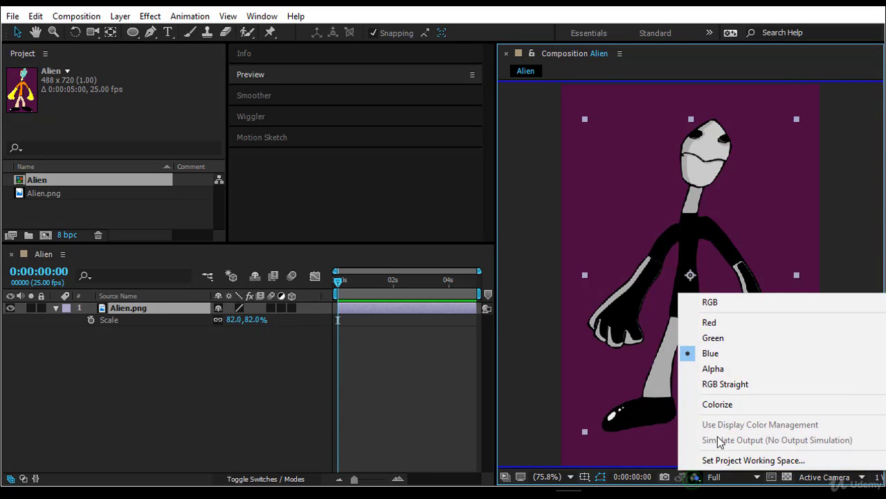
left_click(726, 369)
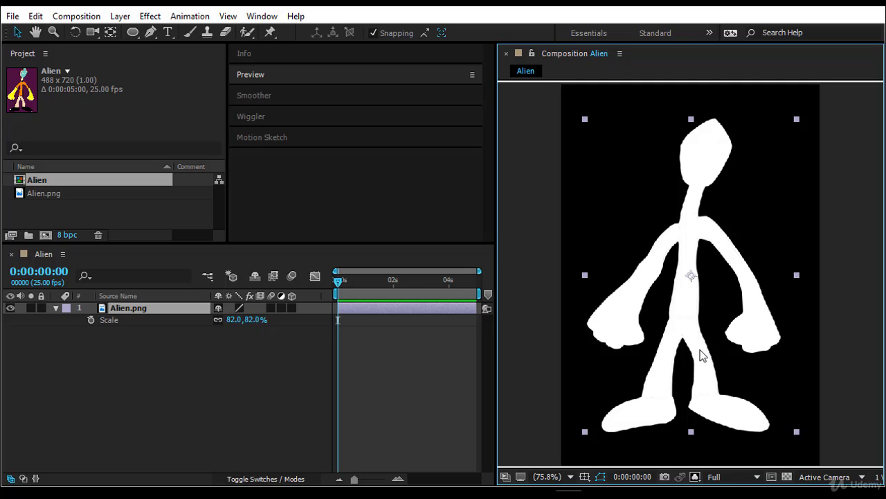
left_click(695, 476)
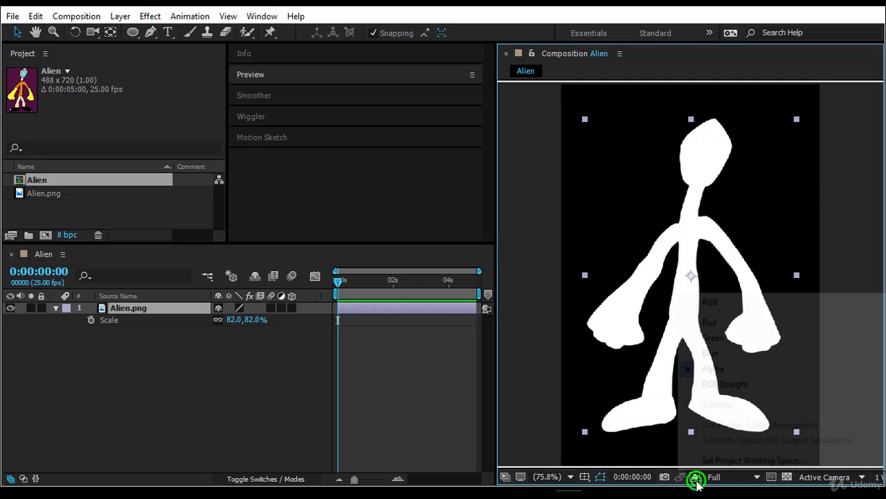
left_click(744, 302)
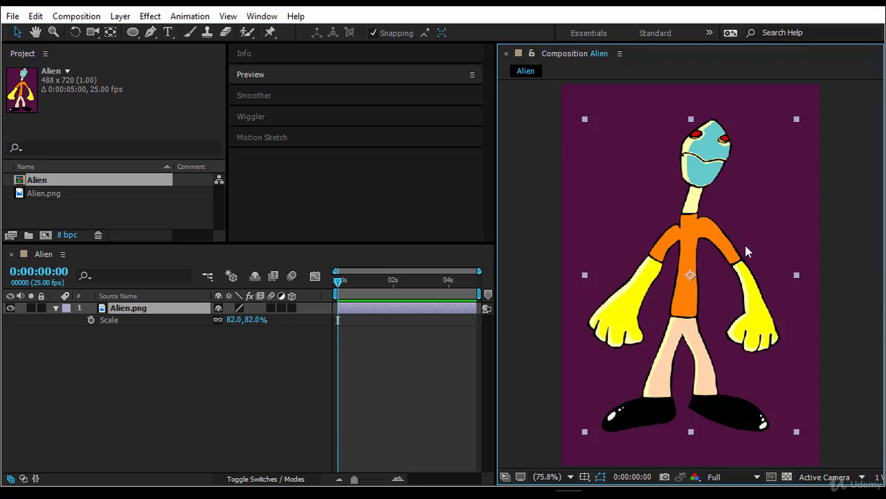
Step: Add a puppet pin at the top of the alien's head with the Puppet Pin tool, and toggle the mesh display off and on
left_click(849, 236)
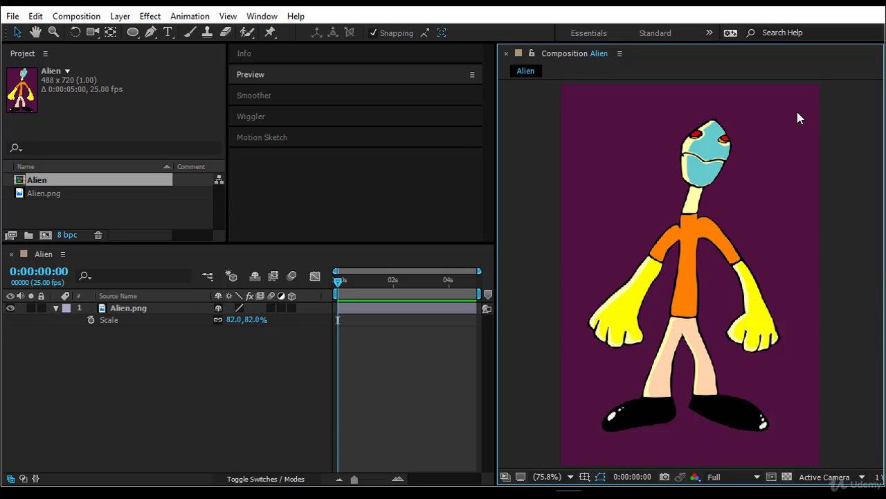
left_click(697, 151)
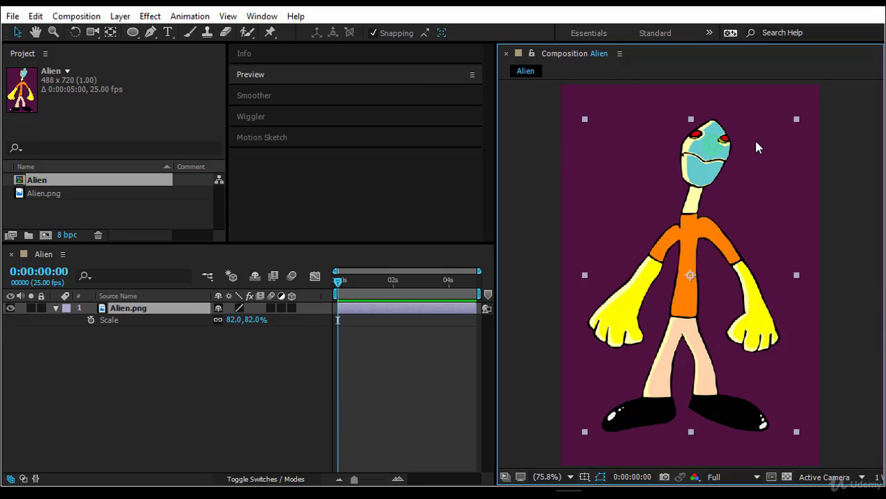
left_click(271, 39)
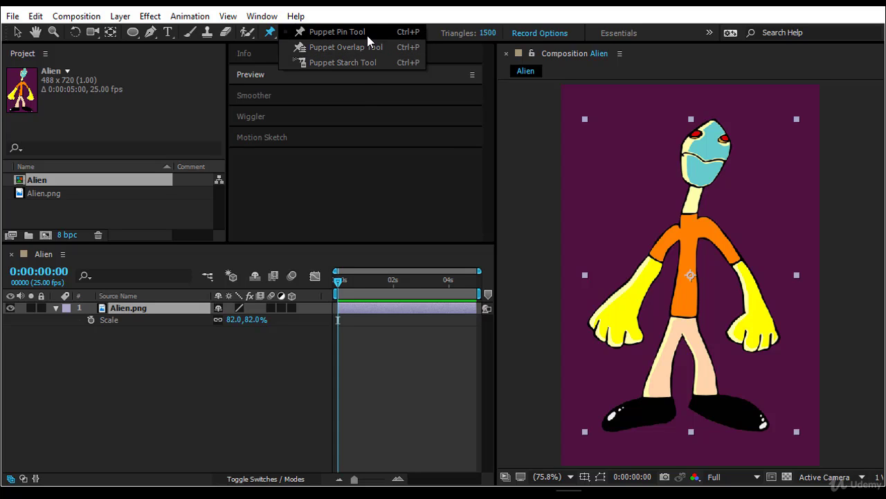
left_click(367, 34)
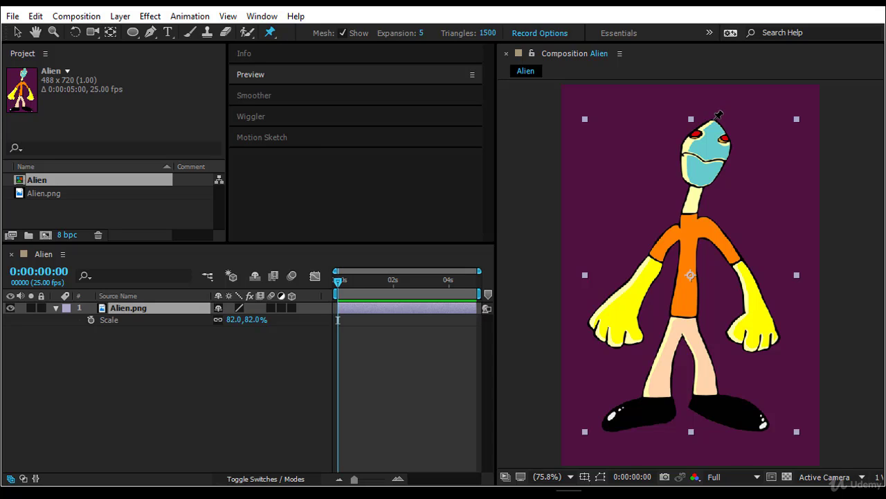
left_click(714, 120)
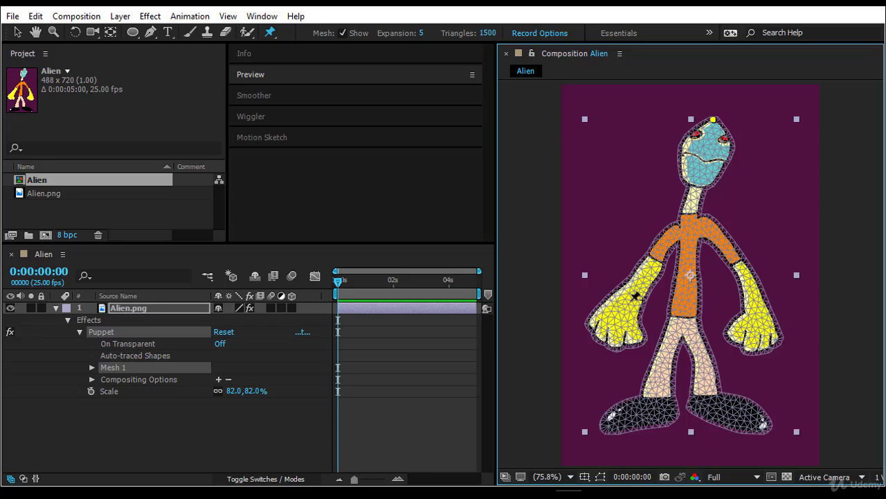
left_click(343, 33)
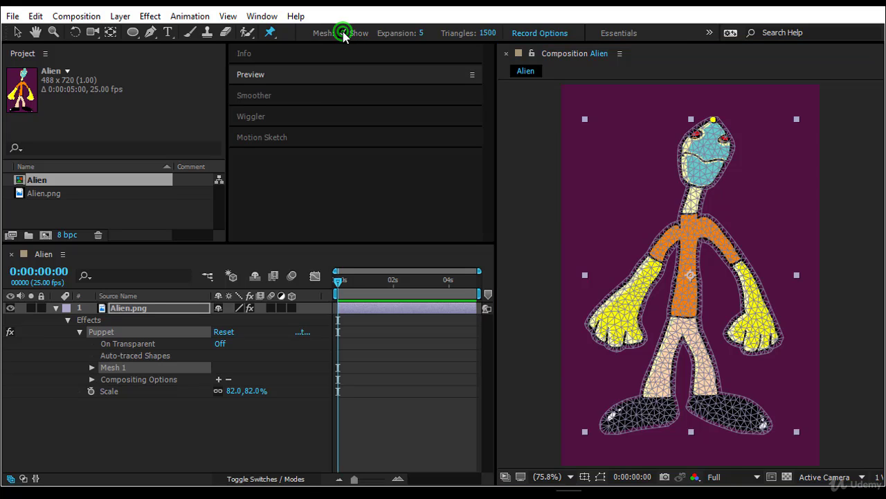
left_click(342, 33)
Step: Expand the Puppet effect through Mesh 1 and Deform to Puppet Pin 1, and select the pin's Position property
left_click(103, 320)
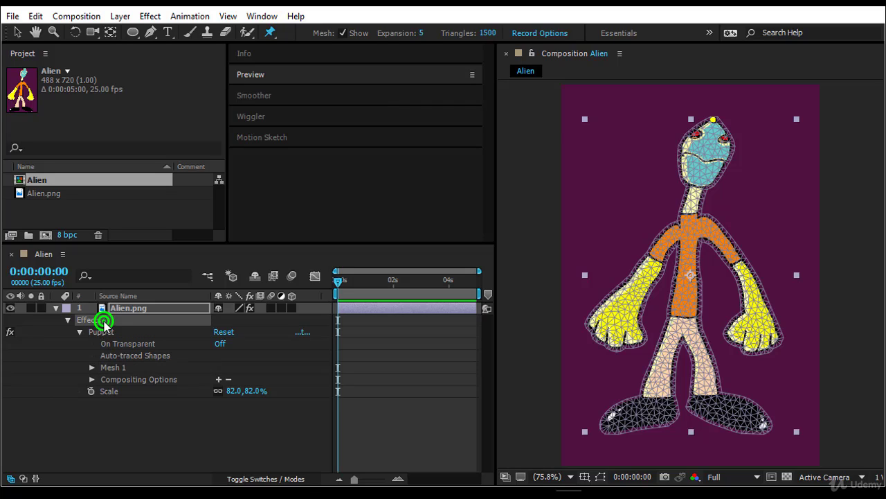
left_click(116, 333)
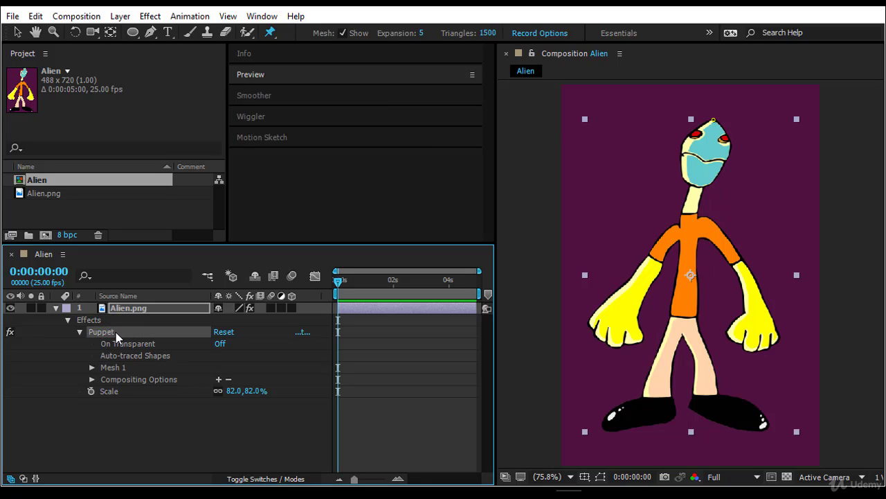
left_click(91, 367)
left_click(119, 369)
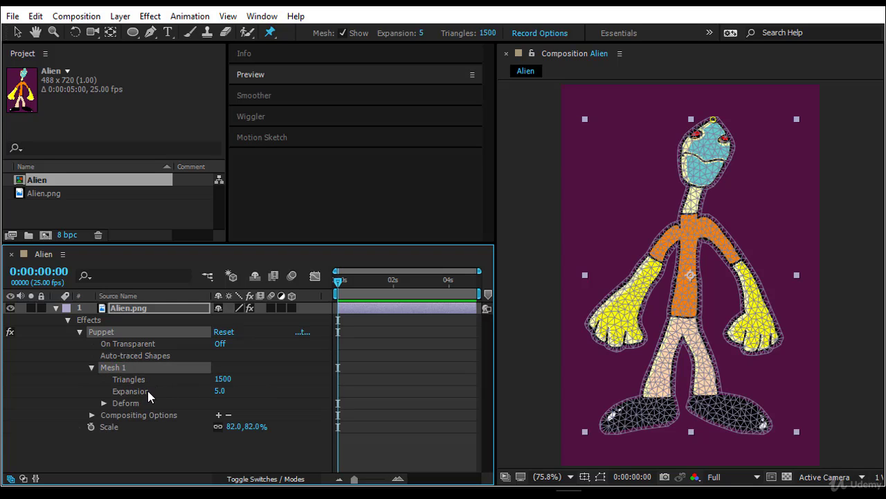
left_click(103, 404)
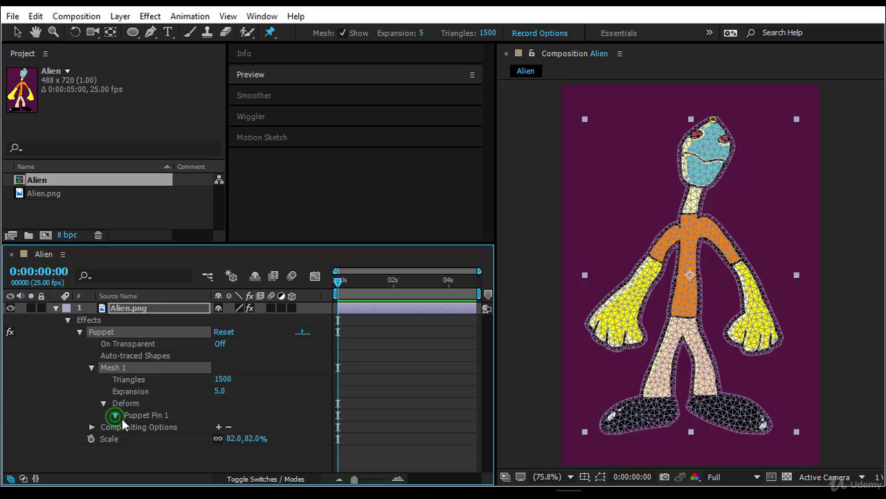
left_click(116, 415)
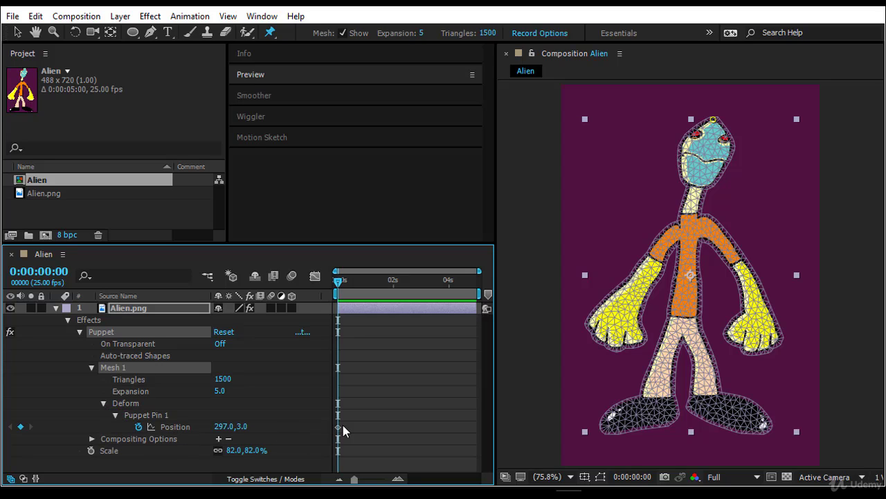
left_click(174, 426)
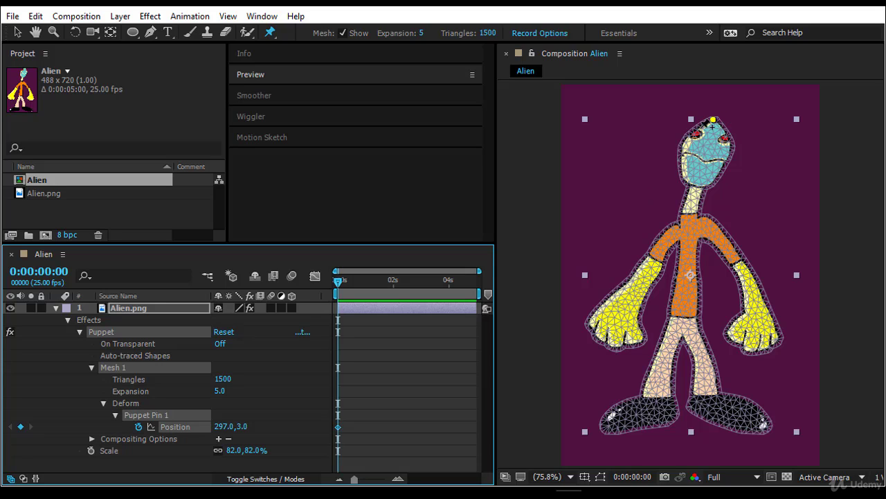
Step: Try moving the head pin to about 266, 3 and about 307, 6, restoring its original position after each move
left_click_drag(222, 426, 203, 427)
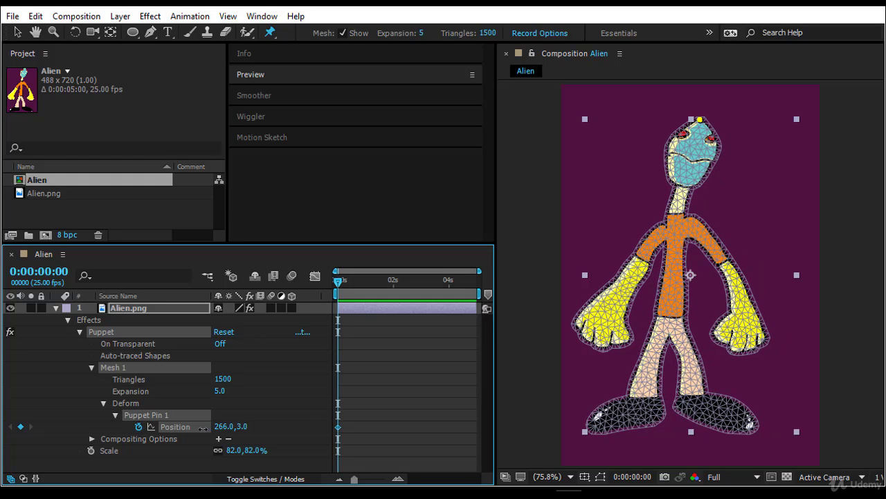
mouse_move(209, 428)
left_mouse_down()
mouse_move(252, 426)
mouse_move(215, 426)
left_mouse_up()
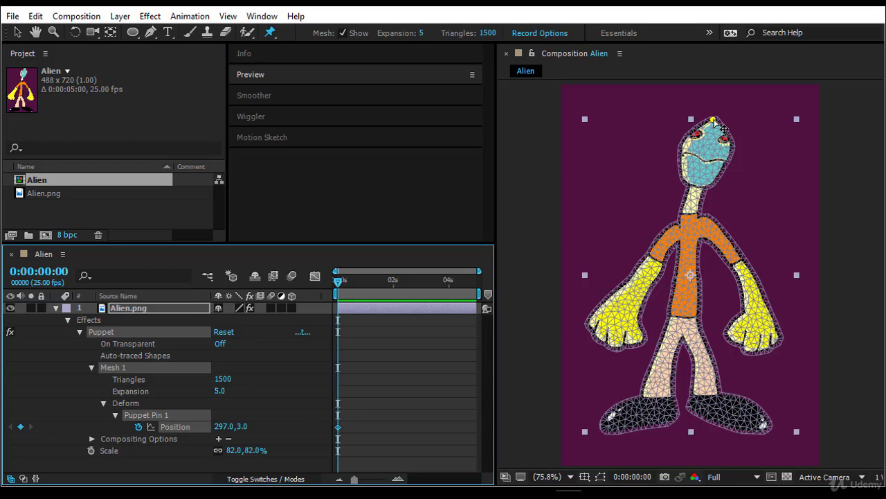
mouse_move(715, 119)
left_mouse_down()
mouse_move(725, 103)
mouse_move(710, 126)
mouse_move(721, 116)
mouse_move(715, 124)
mouse_move(712, 116)
mouse_move(713, 127)
mouse_move(718, 122)
left_mouse_up()
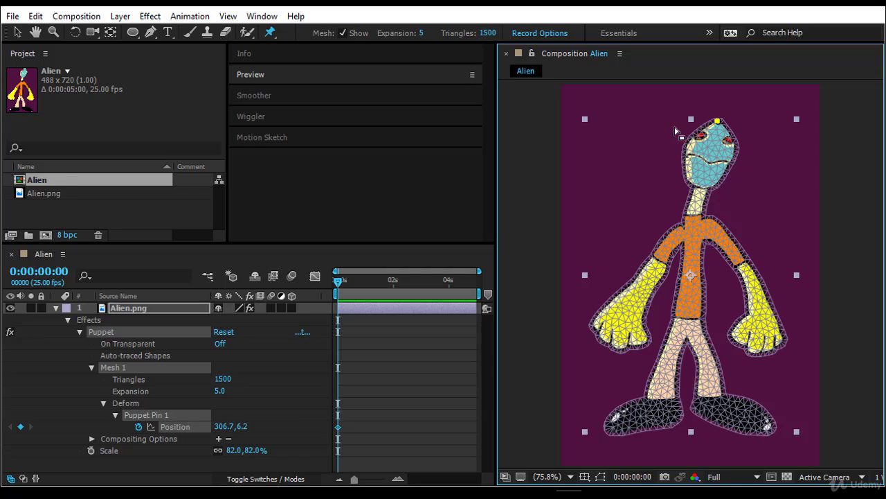
left_click(229, 331)
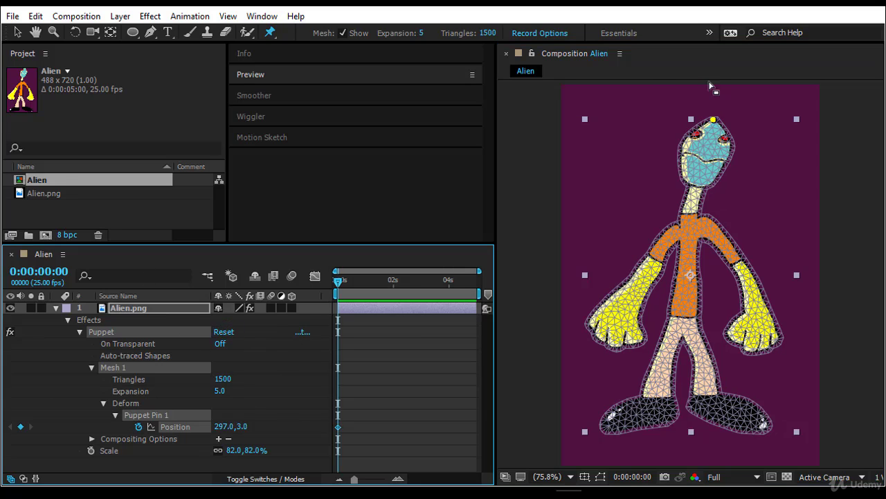
Step: Set the puppet mesh's triangle count to 750
key("period")
key("period")
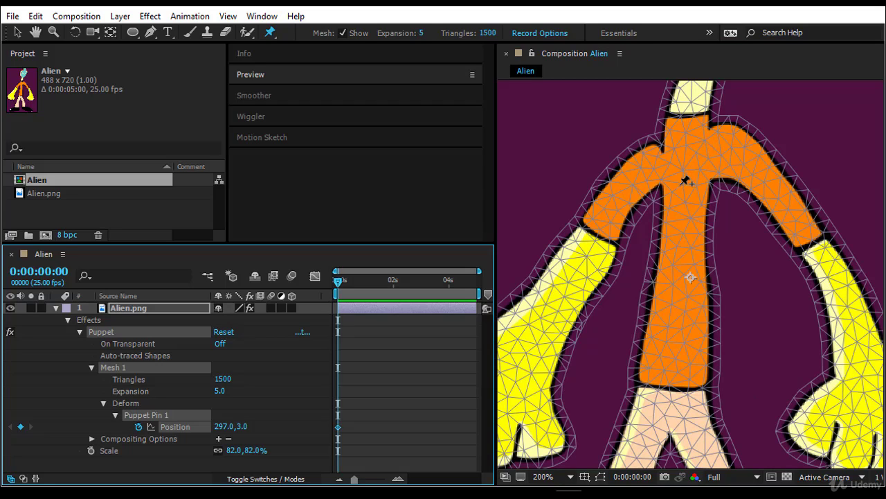
left_click(488, 34)
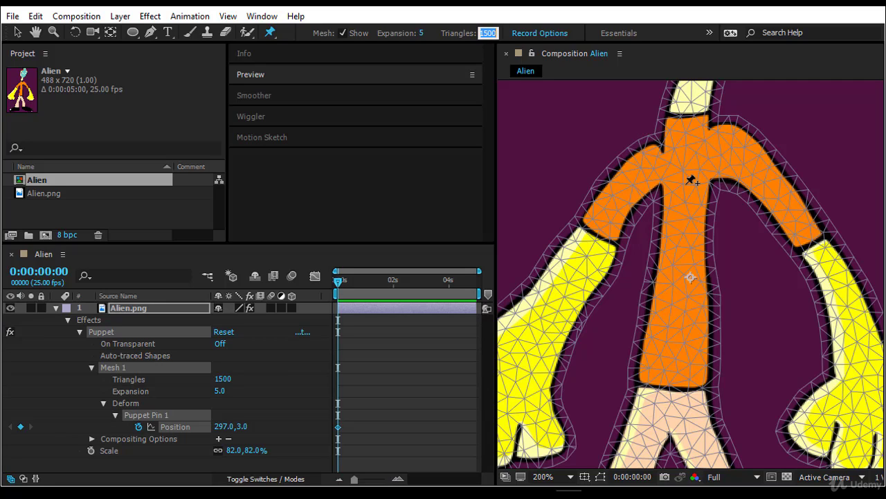
type("750")
key("Return")
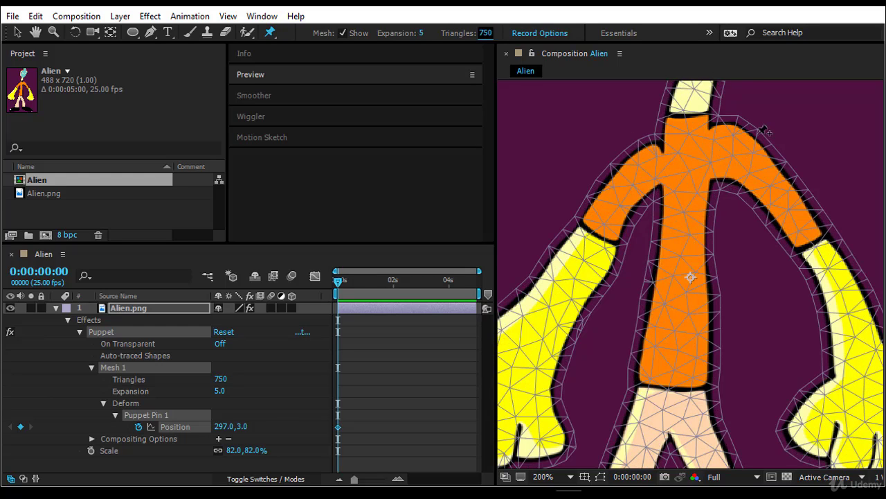
scroll(681, 259, "down", 4)
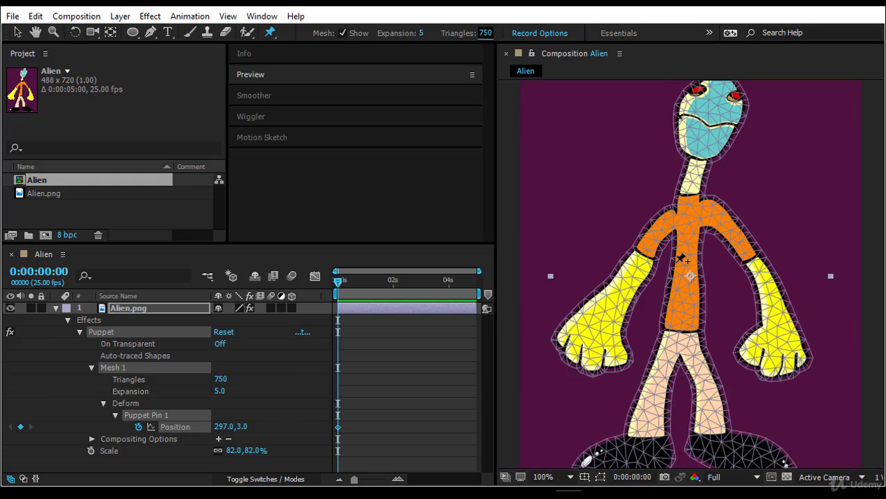
Step: Try a mesh expansion of 34 and set the expansion back to 5
scroll(678, 257, "up", 4)
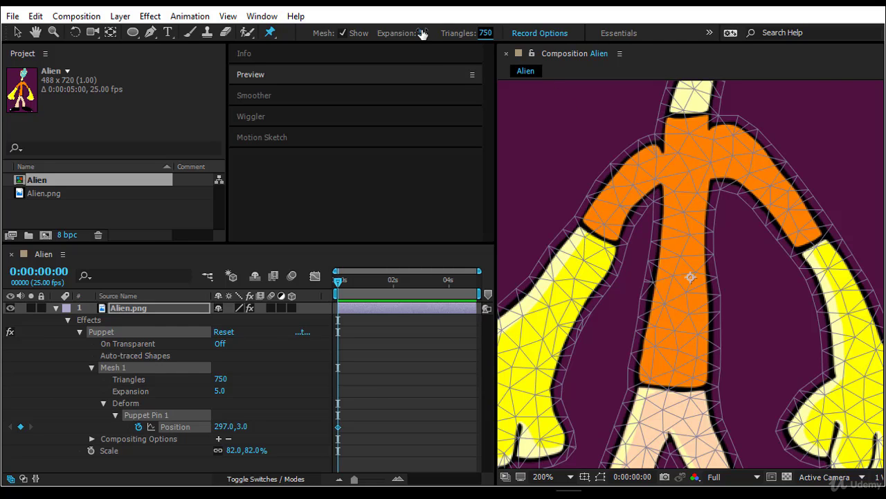
left_click_drag(421, 33, 449, 34)
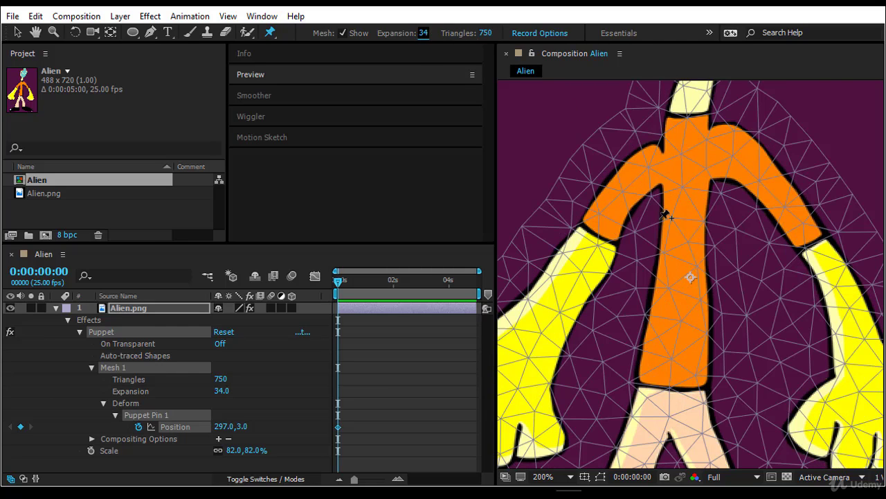
key("comma")
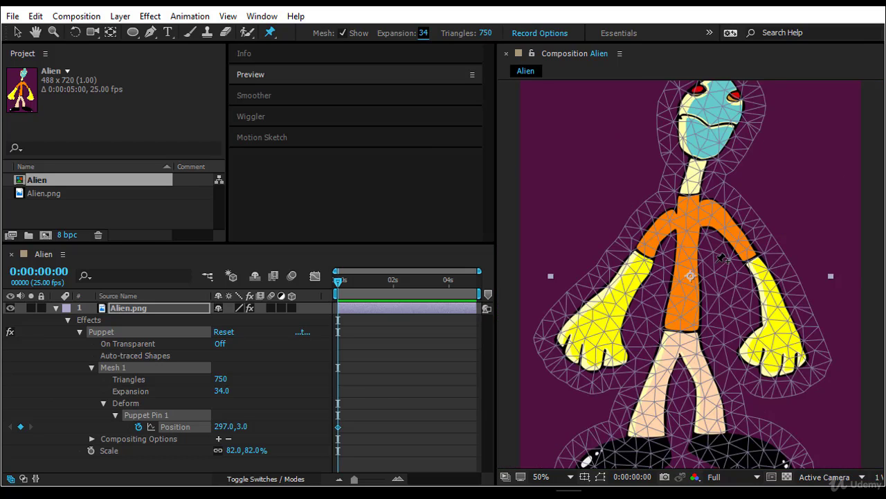
key("period")
left_click(423, 32)
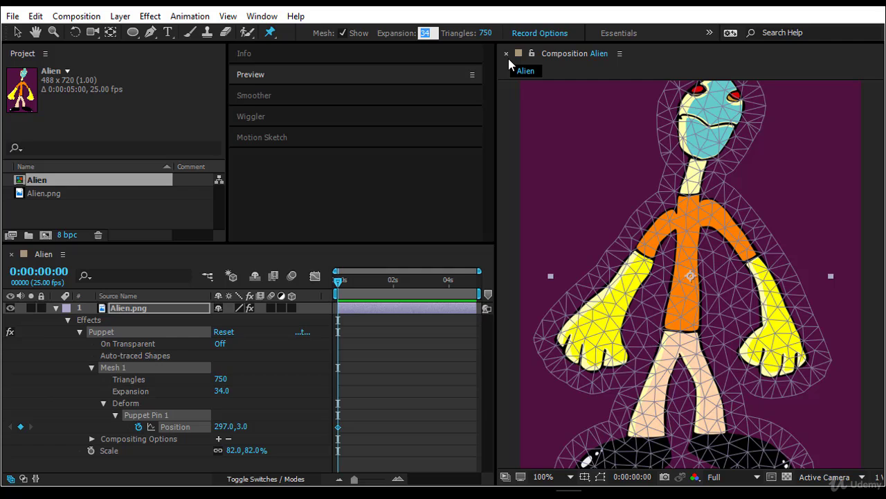
type("5")
key("Return")
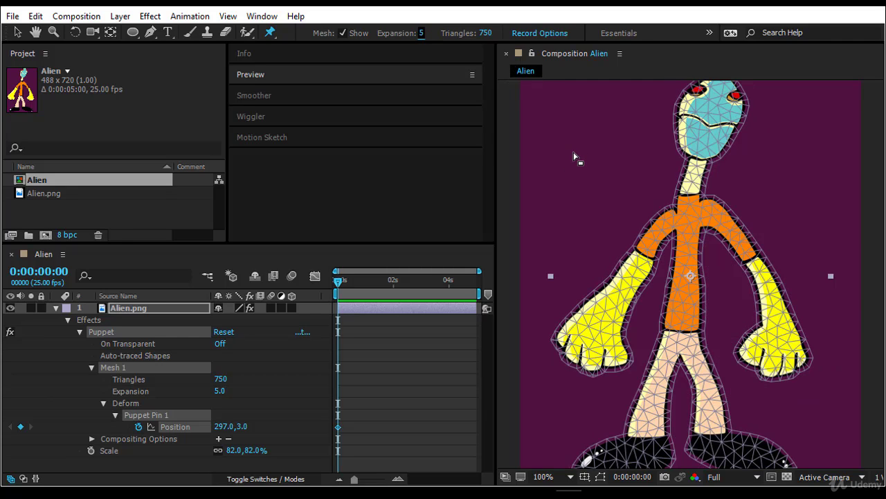
Step: Add a pin at the ankle on the image's left side, and test it by moving the head pin to about 249, 22 and about 273, 32
left_click(543, 476)
left_click(605, 237)
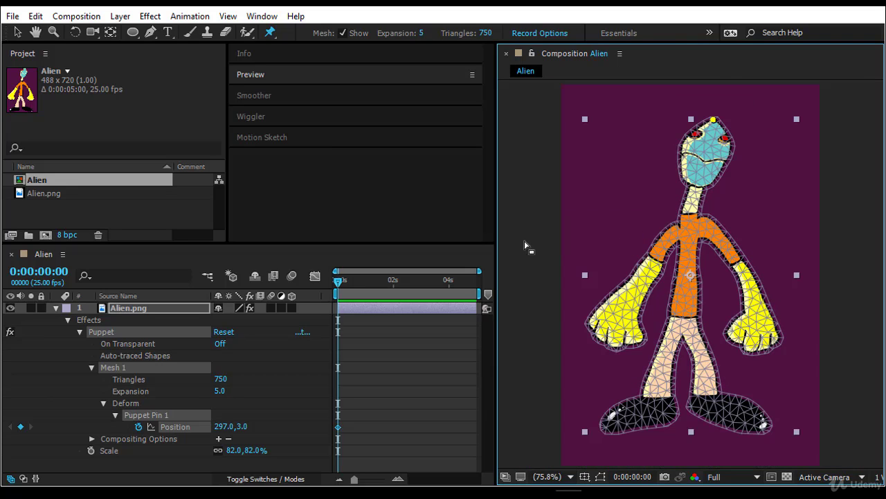
left_click(658, 398)
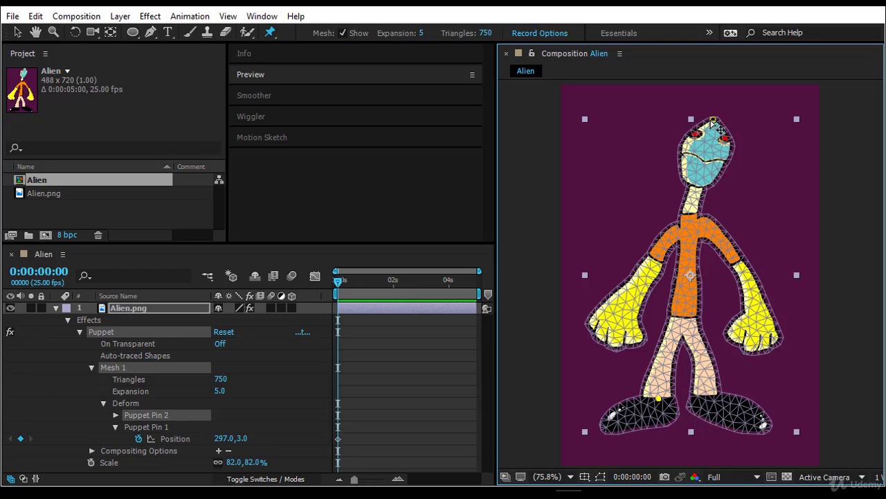
left_click_drag(713, 120, 692, 126)
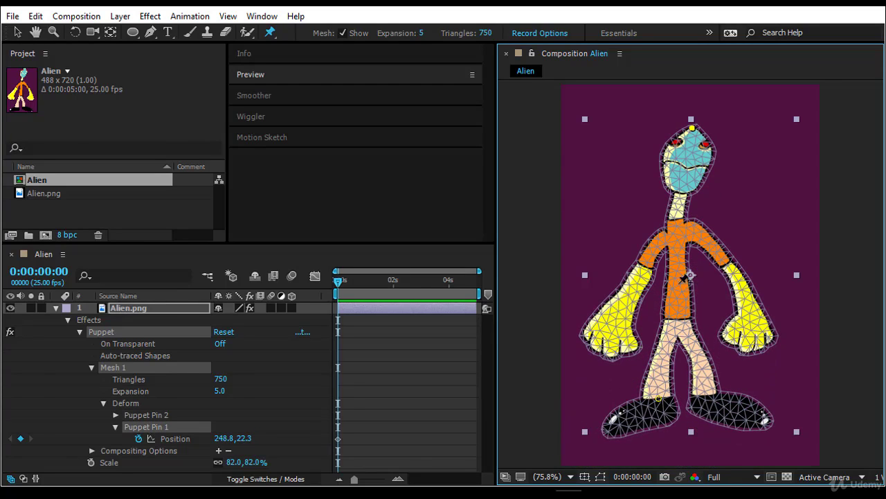
left_click(660, 400)
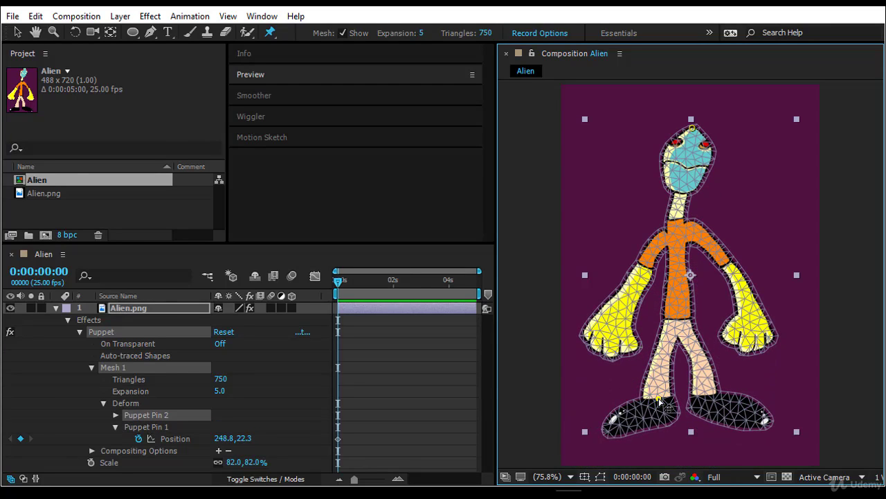
mouse_move(691, 127)
left_mouse_down()
mouse_move(744, 253)
mouse_move(727, 164)
mouse_move(693, 142)
mouse_move(665, 156)
mouse_move(697, 197)
mouse_move(685, 138)
mouse_move(673, 154)
mouse_move(695, 132)
mouse_move(668, 134)
mouse_move(722, 135)
mouse_move(683, 140)
mouse_move(713, 136)
mouse_move(712, 127)
mouse_move(703, 132)
left_mouse_up()
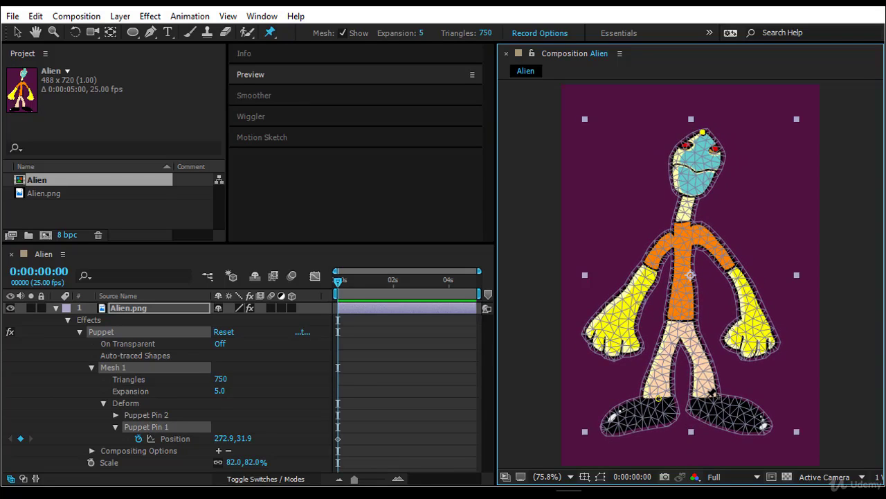
Step: Add a pin at the other ankle, and test moving the head pin to about 246, 19 before resetting the Puppet effect
left_click(707, 396)
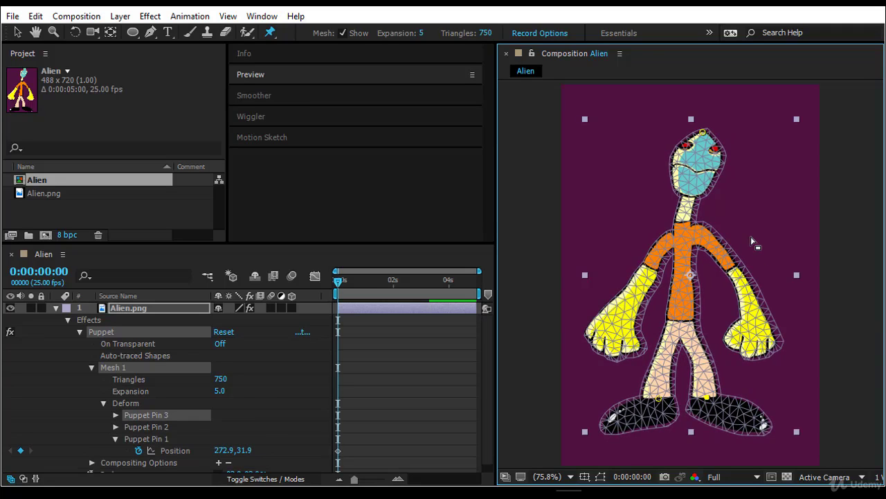
mouse_move(702, 133)
left_mouse_down()
mouse_move(623, 139)
mouse_move(746, 145)
mouse_move(623, 135)
mouse_move(682, 132)
mouse_move(701, 140)
mouse_move(691, 129)
left_mouse_up()
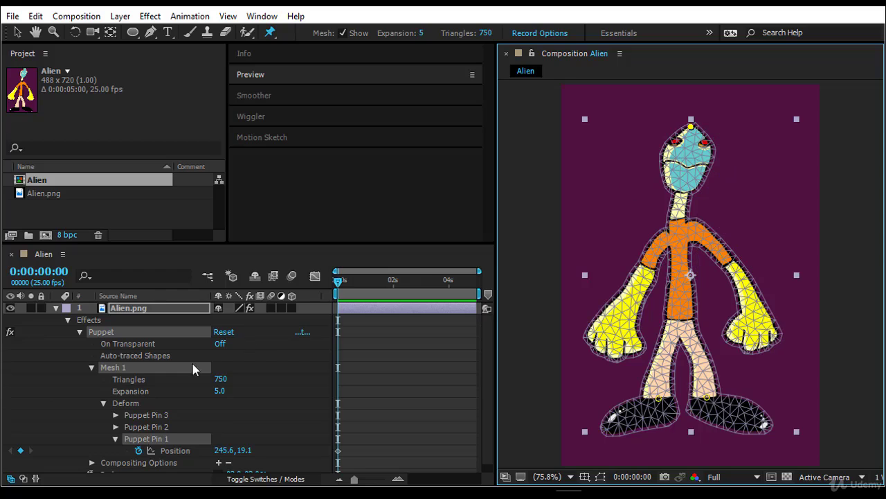
left_click(227, 333)
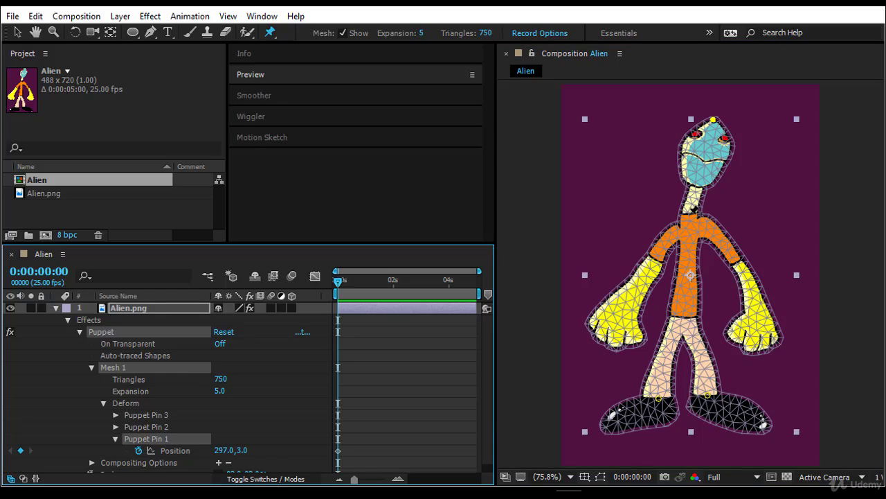
Step: Add a pin at the base of the neck, and test moving the head pin to about 273, 51 before resetting the Puppet effect
left_click(689, 214)
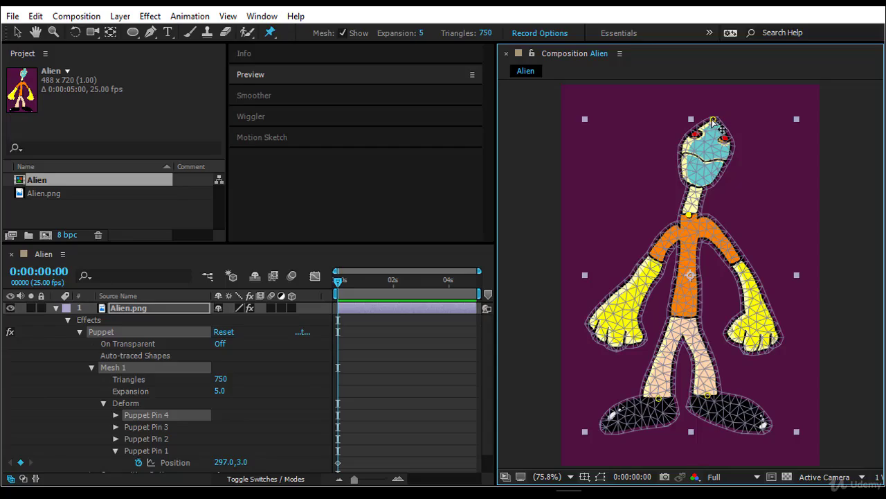
left_click_drag(713, 120, 704, 139)
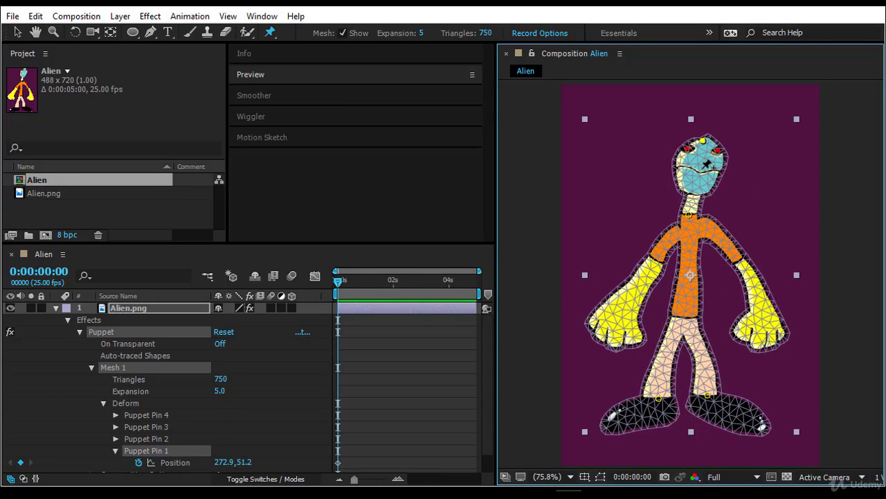
left_click(232, 332)
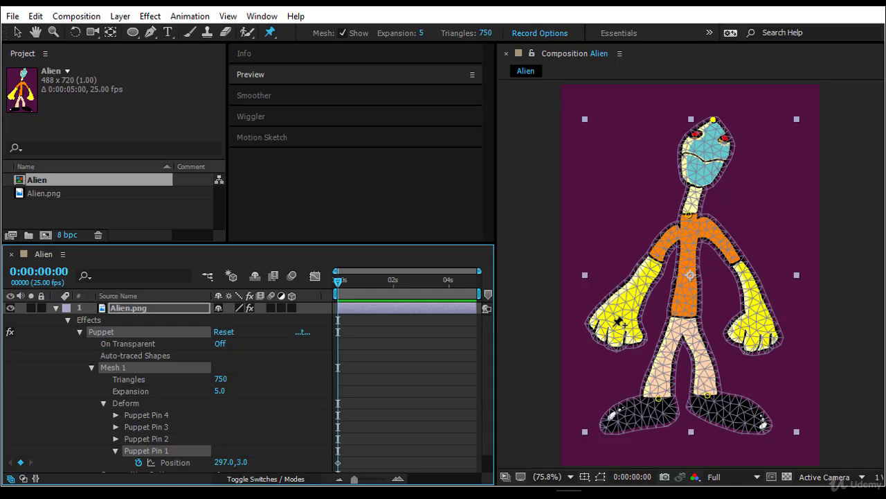
Step: Add pins to the hand and shoulder on the image's left side, and reposition the hand with its pin
left_click_drag(624, 333, 606, 339)
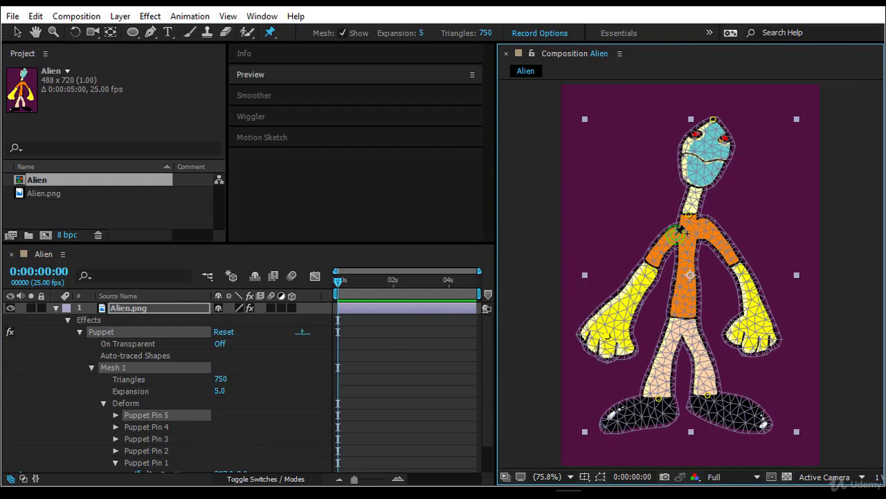
left_click(675, 234)
left_click_drag(606, 288, 613, 320)
Step: Add pins to the hand and shoulder on the image's right side, and move that hand by its pin
left_click(732, 335)
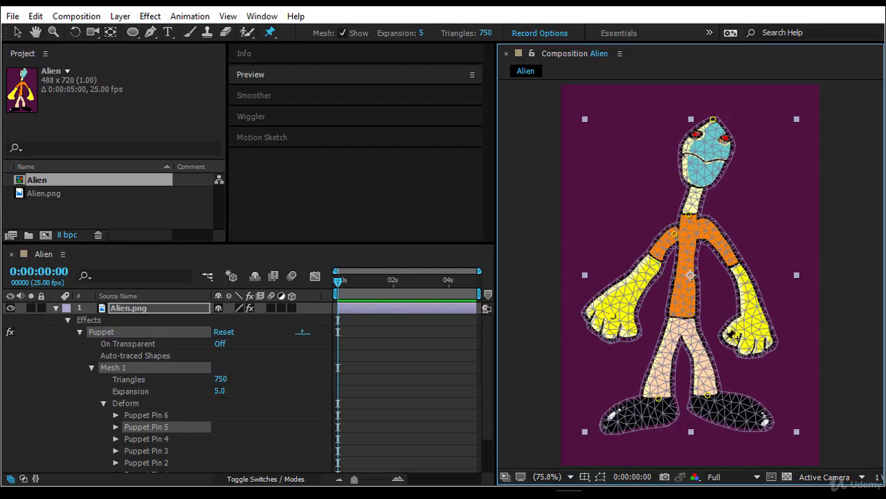
left_click(758, 273)
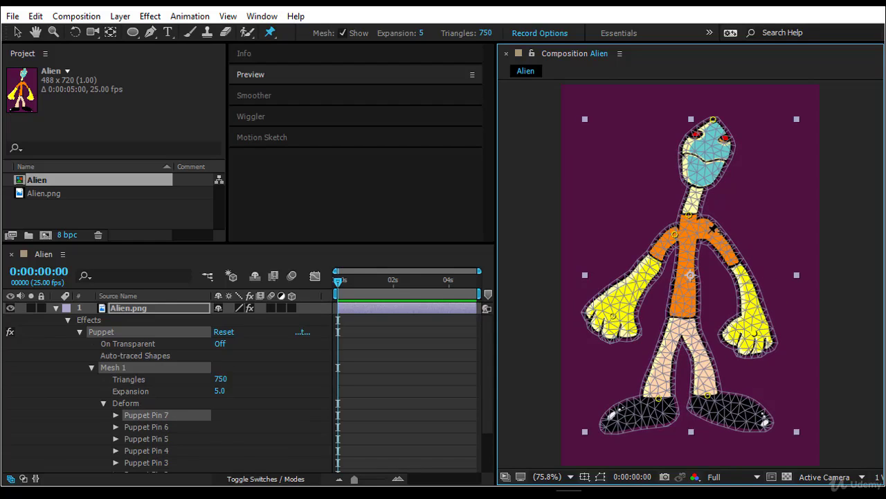
left_click(702, 228)
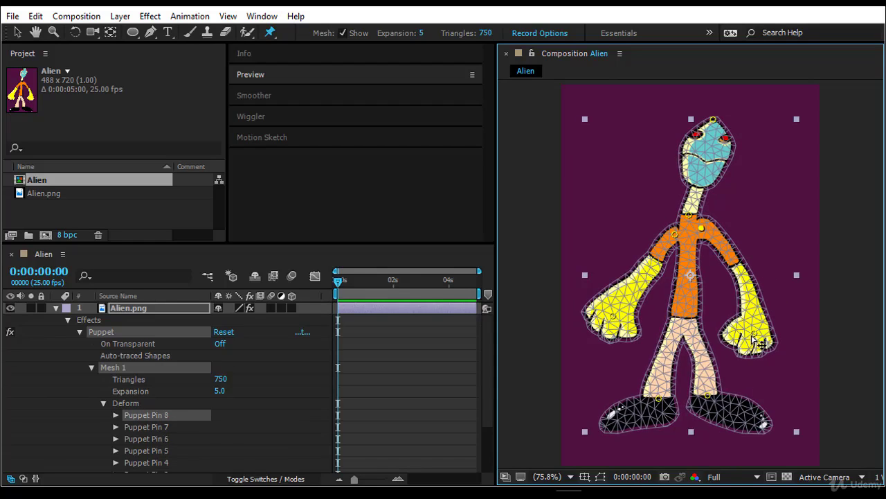
mouse_move(762, 338)
left_mouse_down()
mouse_move(778, 295)
mouse_move(784, 225)
mouse_move(794, 247)
left_mouse_up()
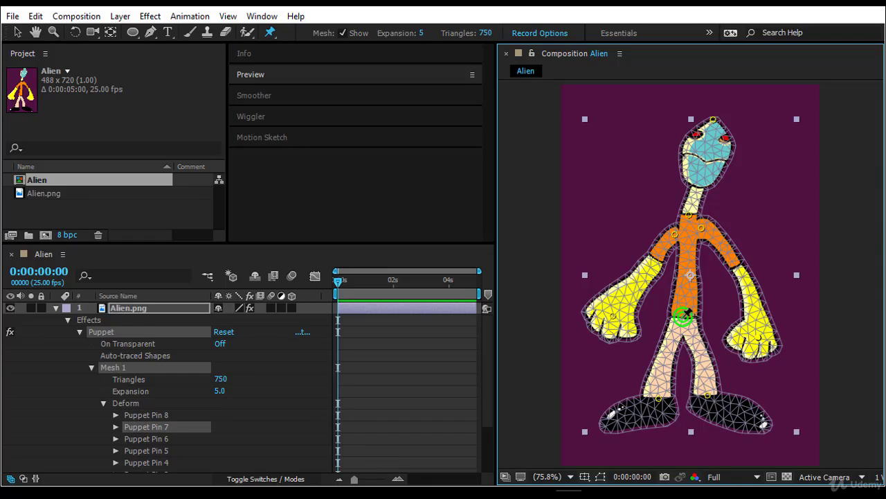
Step: Add a pin at the alien's waist, and shift the ankle pin on the image's right side slightly outward and down
left_click(683, 317)
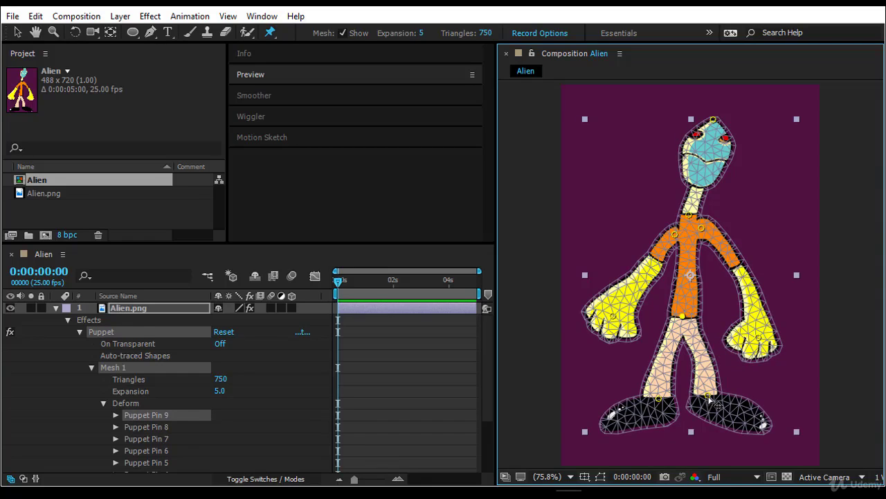
mouse_move(709, 400)
left_mouse_down()
mouse_move(693, 374)
mouse_move(762, 350)
mouse_move(706, 398)
mouse_move(738, 409)
mouse_move(686, 388)
mouse_move(722, 408)
left_mouse_up()
Step: Try moving the toe of the shoe on the image's right side with a new pin, and delete that pin
left_click(773, 426)
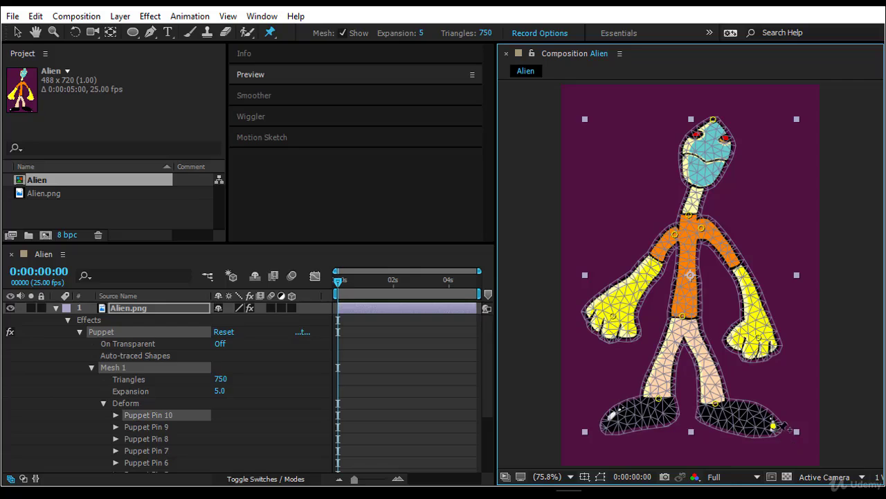
left_click_drag(773, 424, 843, 206)
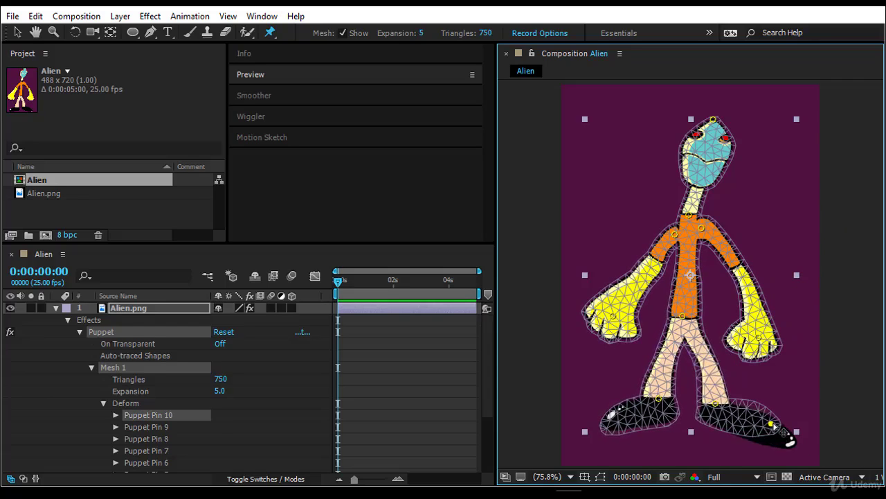
left_click_drag(774, 424, 774, 424)
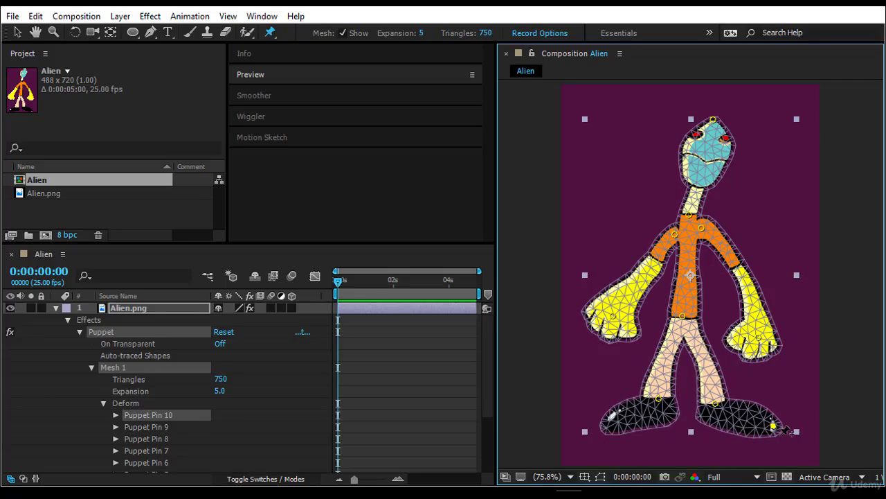
key("Delete")
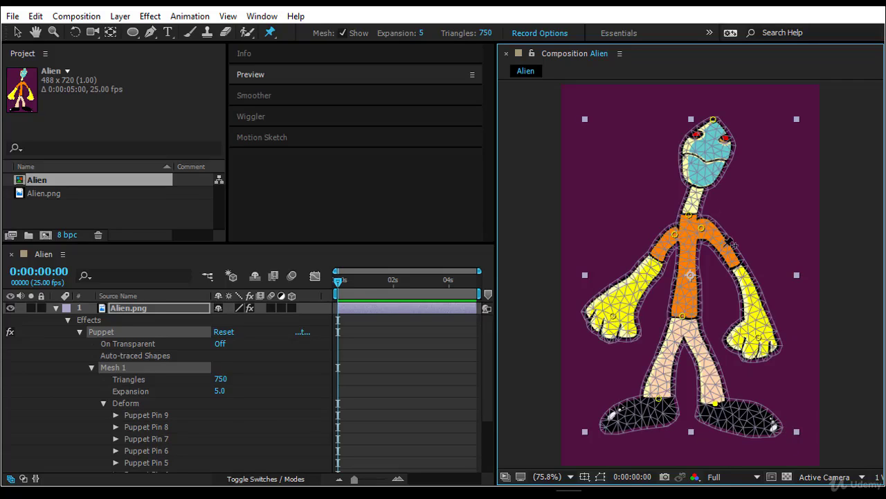